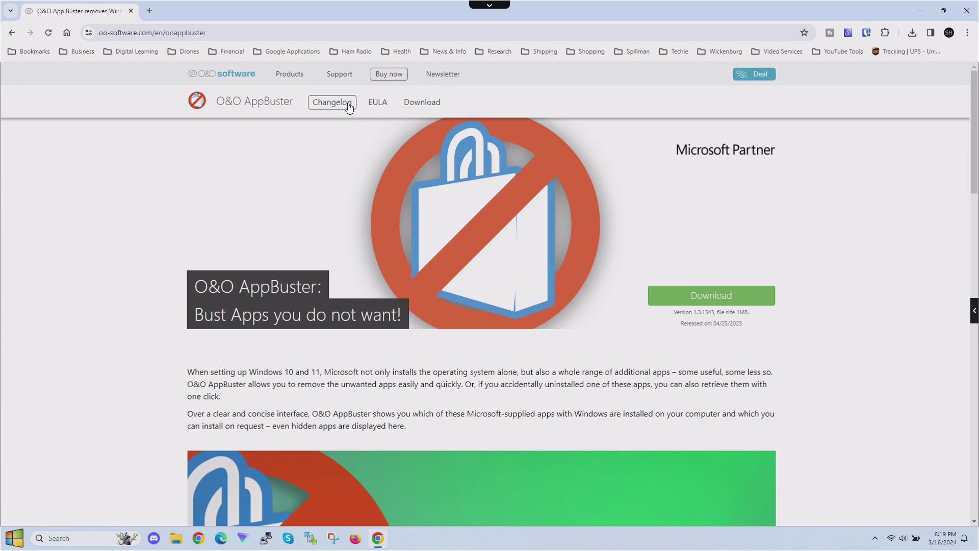
- Download the AppBuster installer OOAPB.exe and save it to the Desktop
{"action": "left_click", "coordinate": [419, 104]}
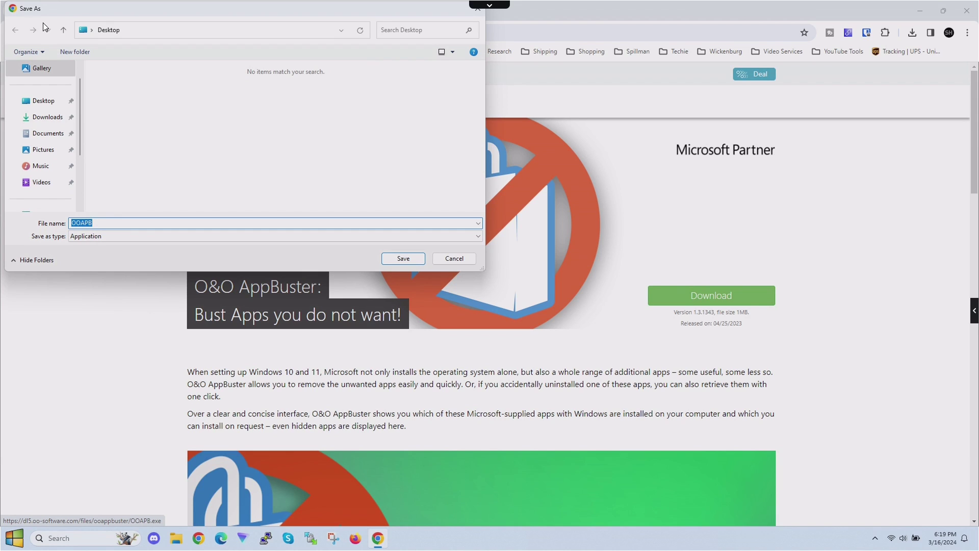
{"action": "left_click", "coordinate": [396, 259]}
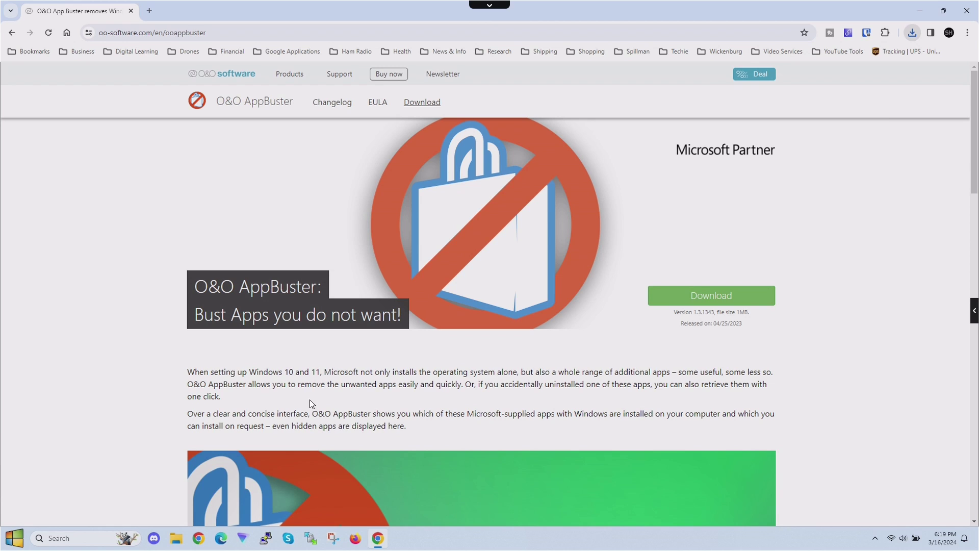
{"action": "left_click_drag", "start_coordinate": [212, 373], "coordinate": [411, 373]}
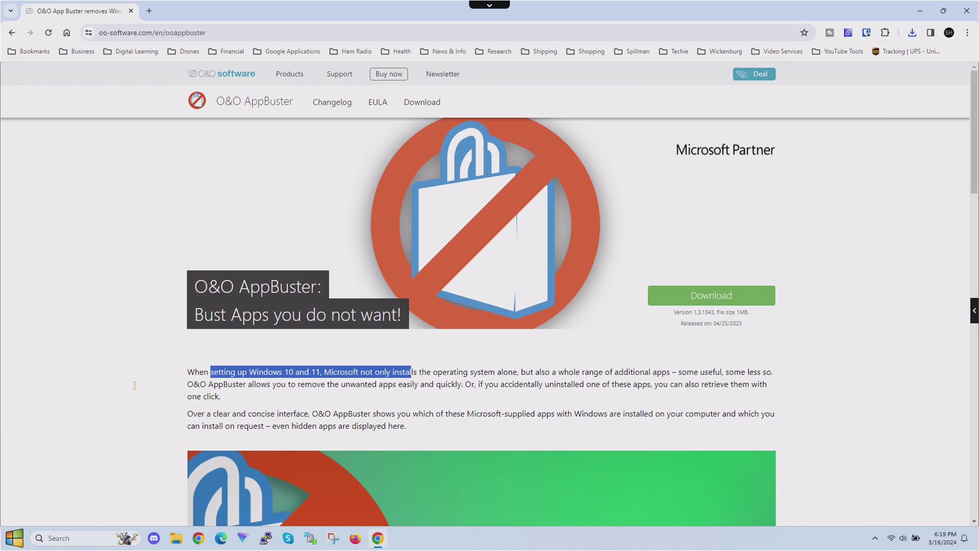
{"action": "left_click", "coordinate": [111, 377]}
{"action": "scroll", "coordinate": [111, 378], "scroll_direction": "down", "scroll_amount": 8}
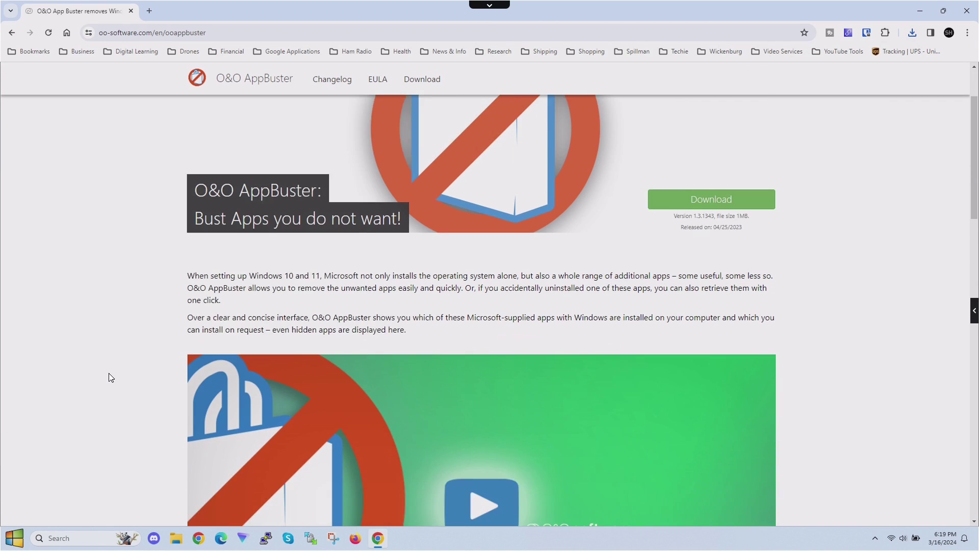
{"action": "scroll", "coordinate": [111, 378], "scroll_direction": "down", "scroll_amount": 6}
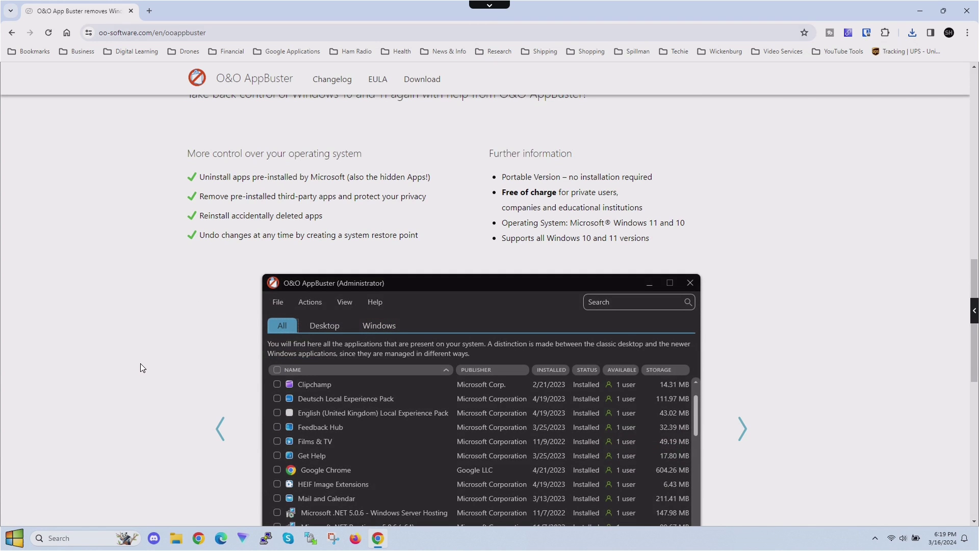
{"action": "scroll", "coordinate": [142, 368], "scroll_direction": "down", "scroll_amount": 4}
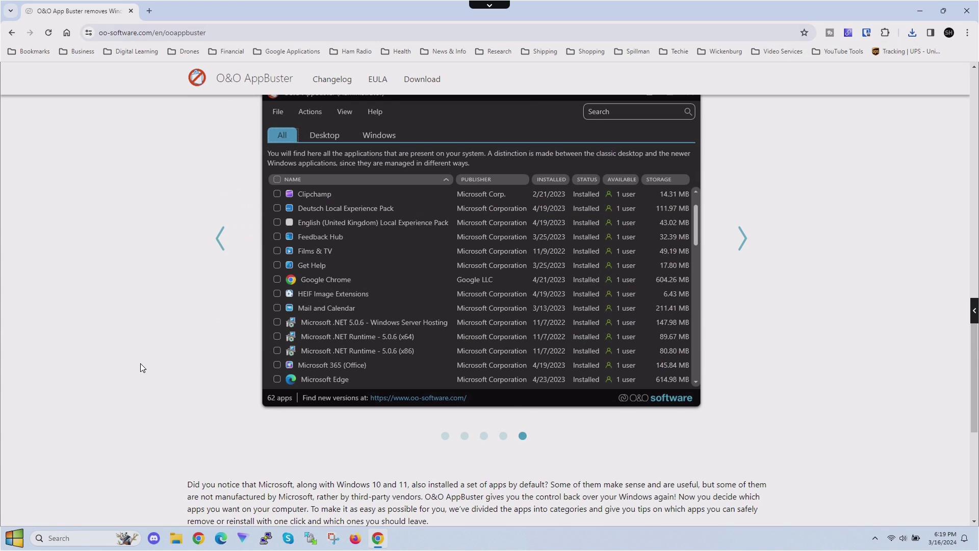
{"action": "scroll", "coordinate": [142, 368], "scroll_direction": "down", "scroll_amount": 3}
{"action": "scroll", "coordinate": [142, 368], "scroll_direction": "up", "scroll_amount": 14}
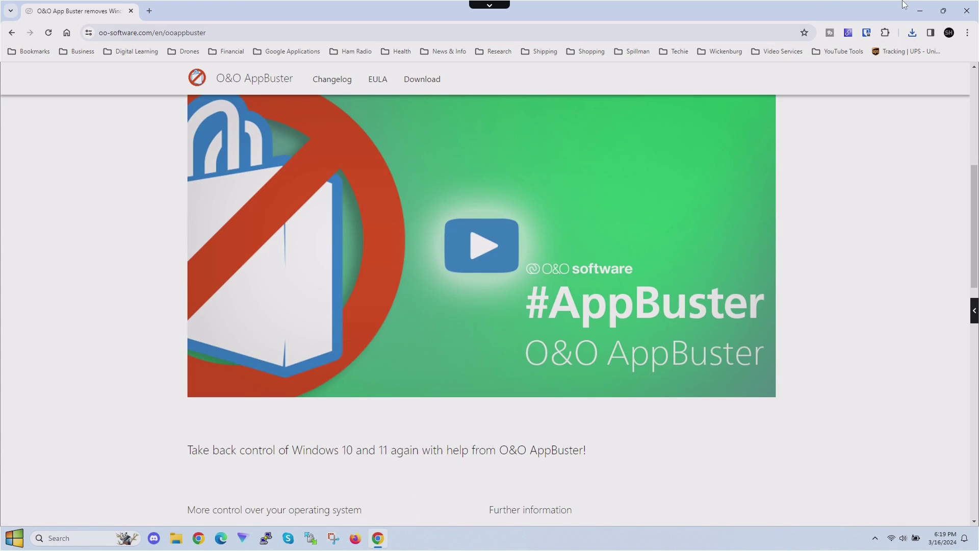
{"action": "key", "text": "Home"}
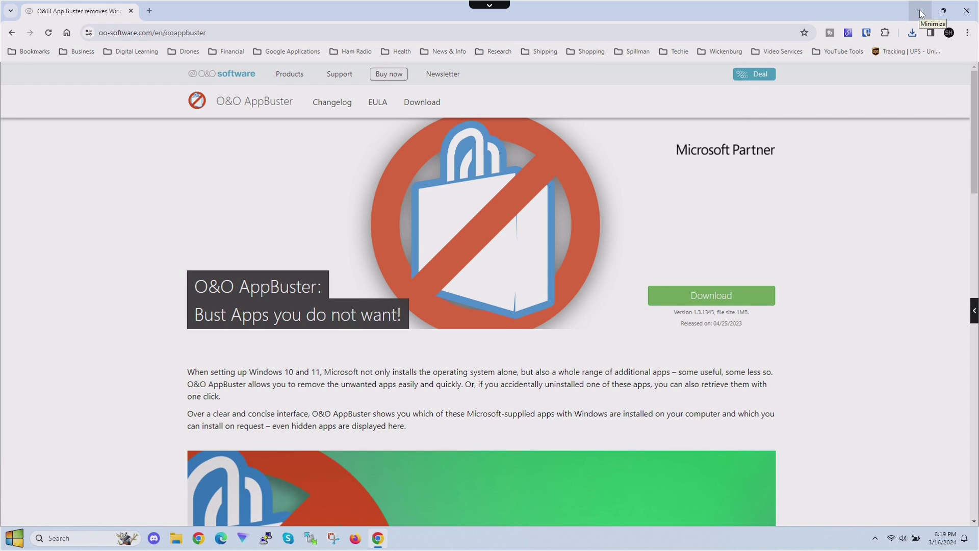
- Minimize Chrome, launch OOAPB from the desktop, then move and enlarge the AppBuster window
{"action": "left_click", "coordinate": [920, 11]}
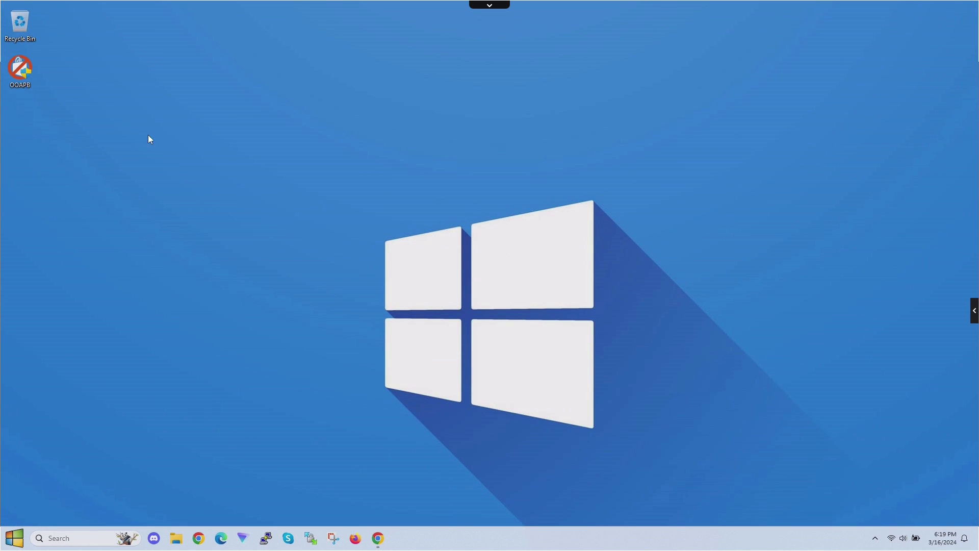
{"action": "double_click", "coordinate": [20, 74]}
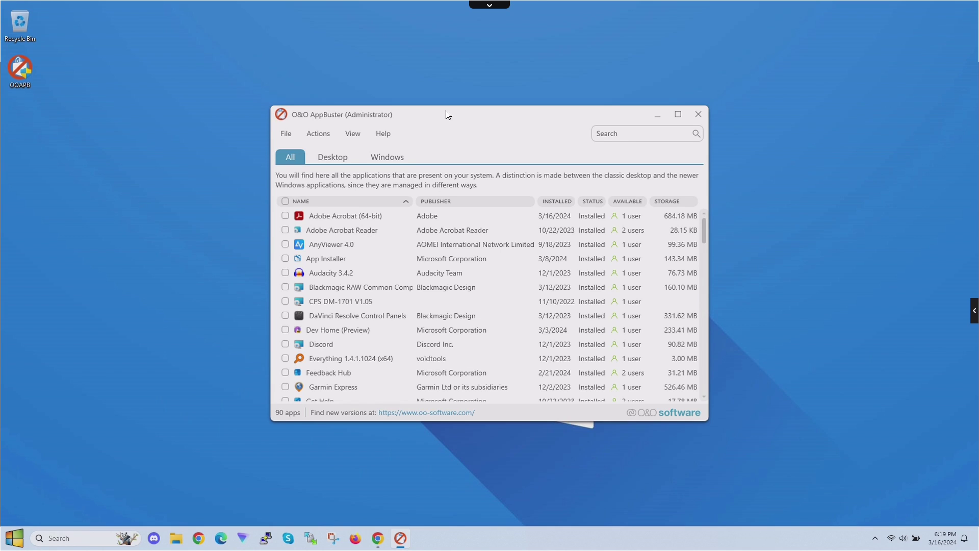
{"action": "left_click_drag", "start_coordinate": [445, 113], "coordinate": [434, 93]}
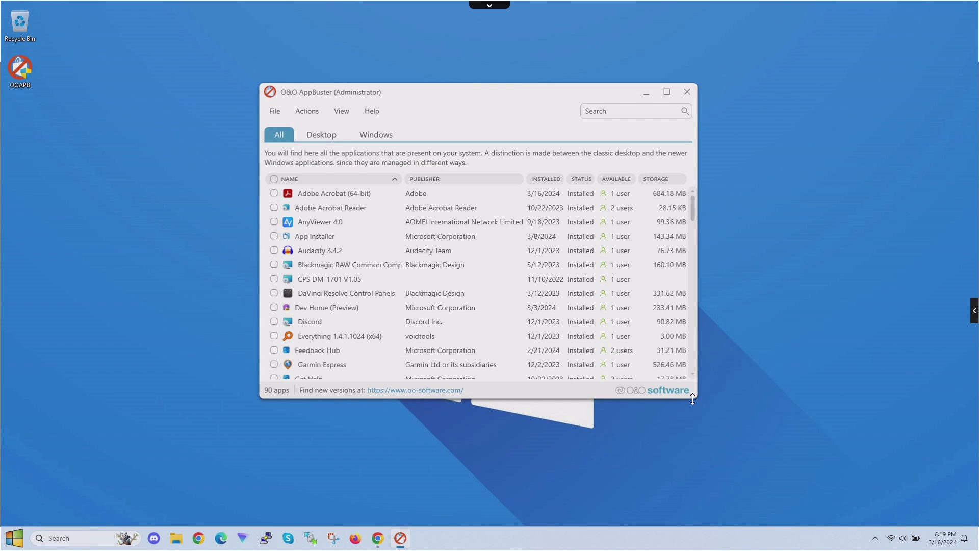
{"action": "left_click_drag", "start_coordinate": [692, 399], "coordinate": [792, 488]}
{"action": "left_click_drag", "start_coordinate": [484, 87], "coordinate": [447, 56]}
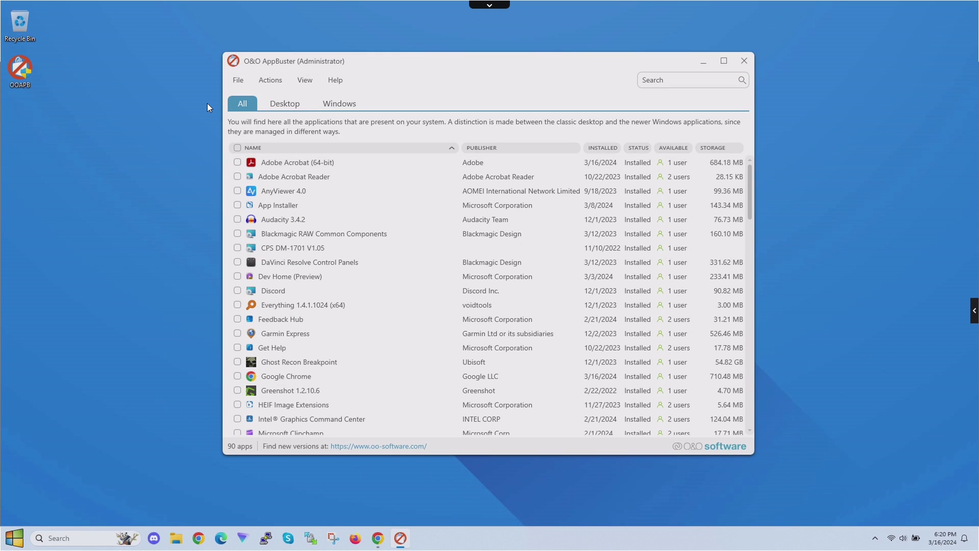
- Browse the File and Actions menus, then open the View menu with its View mode options
{"action": "left_click", "coordinate": [239, 79]}
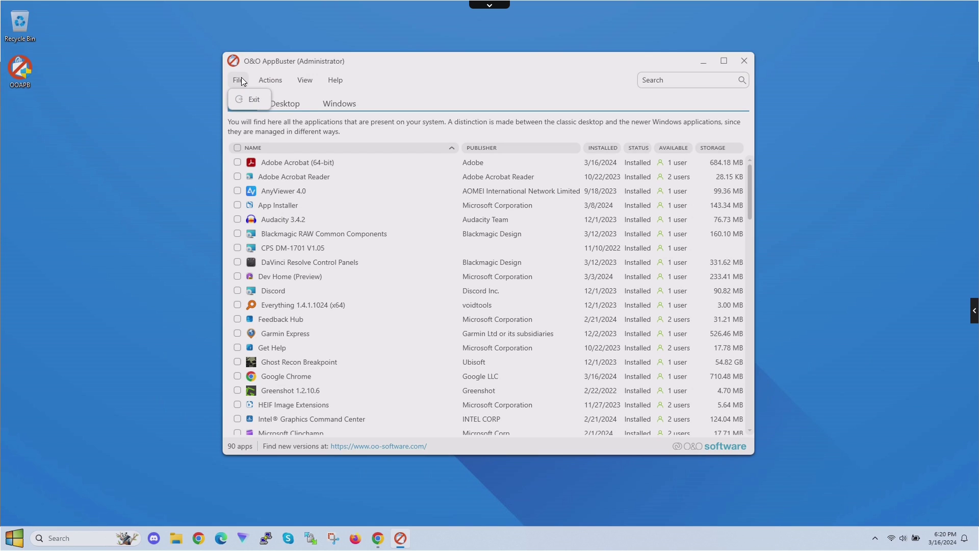
{"action": "mouse_move", "coordinate": [271, 80]}
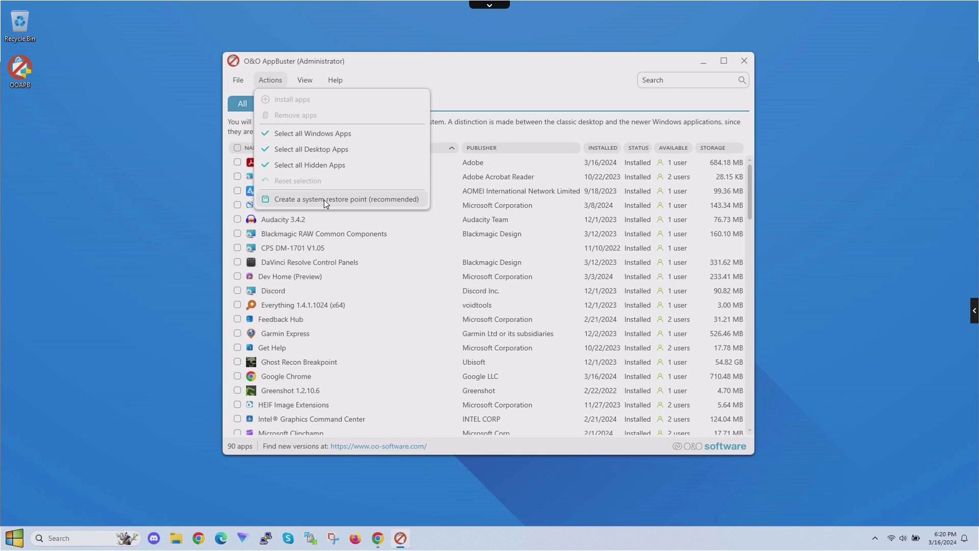
{"action": "left_click", "coordinate": [306, 80]}
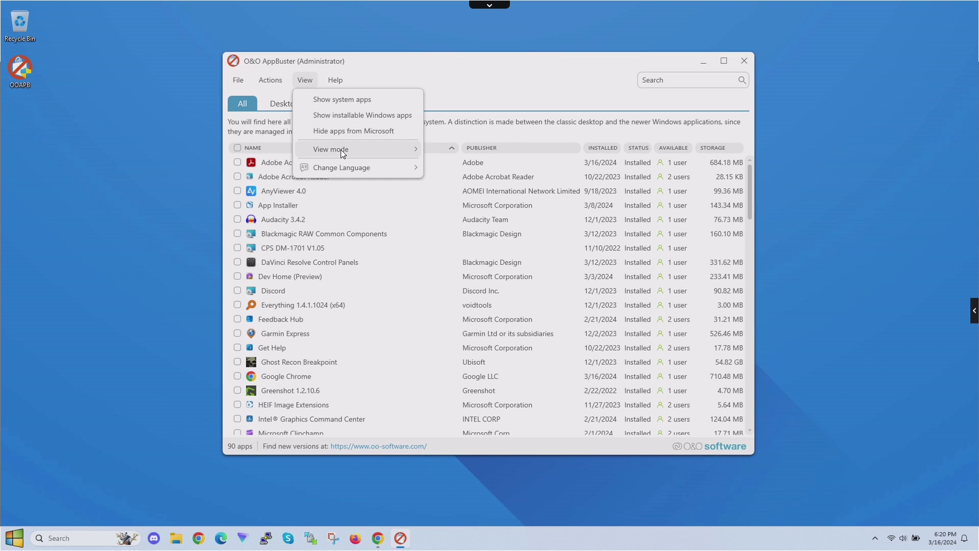
{"action": "mouse_move", "coordinate": [341, 149]}
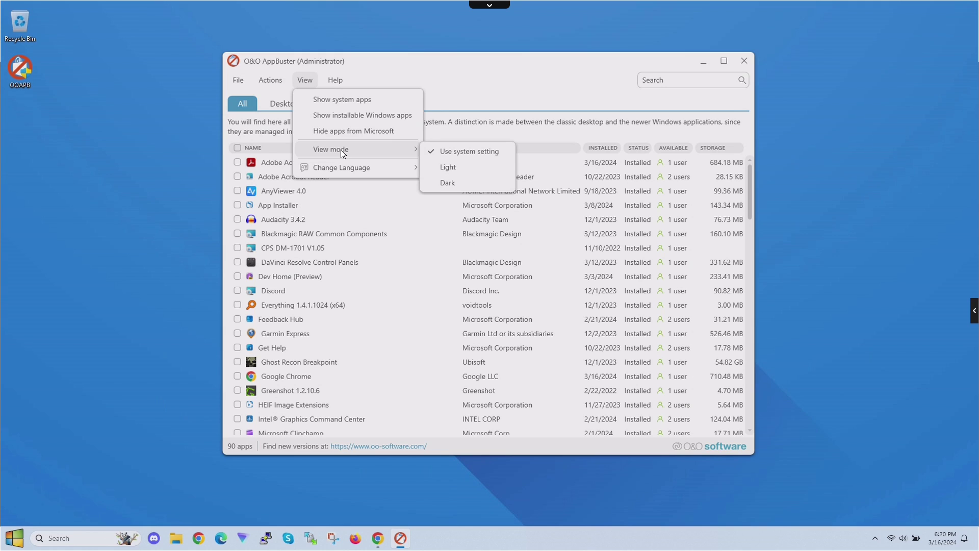
{"action": "left_click", "coordinate": [457, 183]}
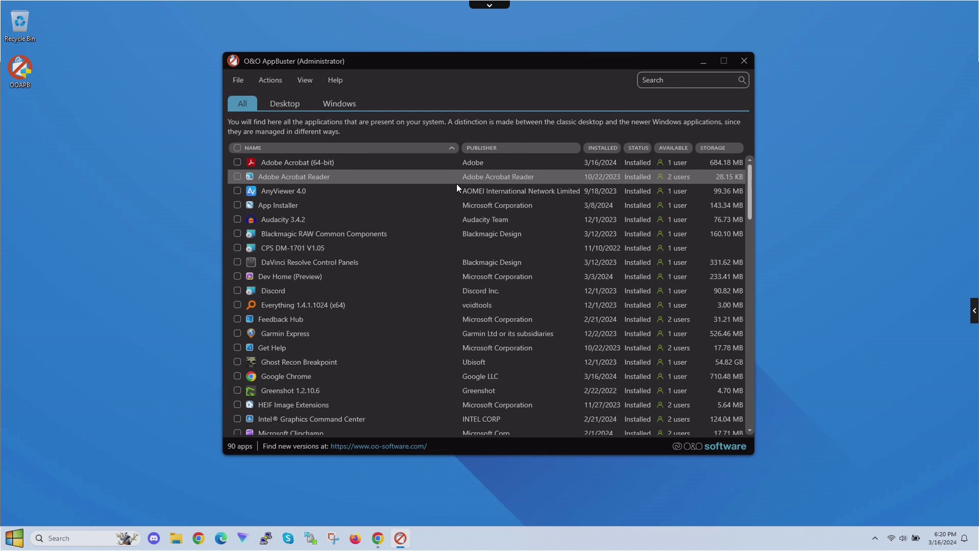
{"action": "left_click", "coordinate": [305, 80]}
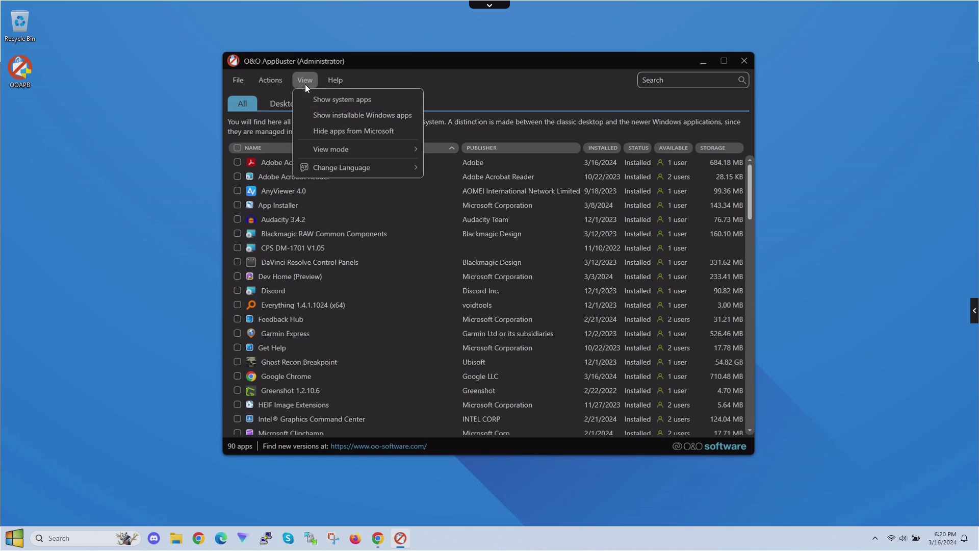
{"action": "mouse_move", "coordinate": [335, 82]}
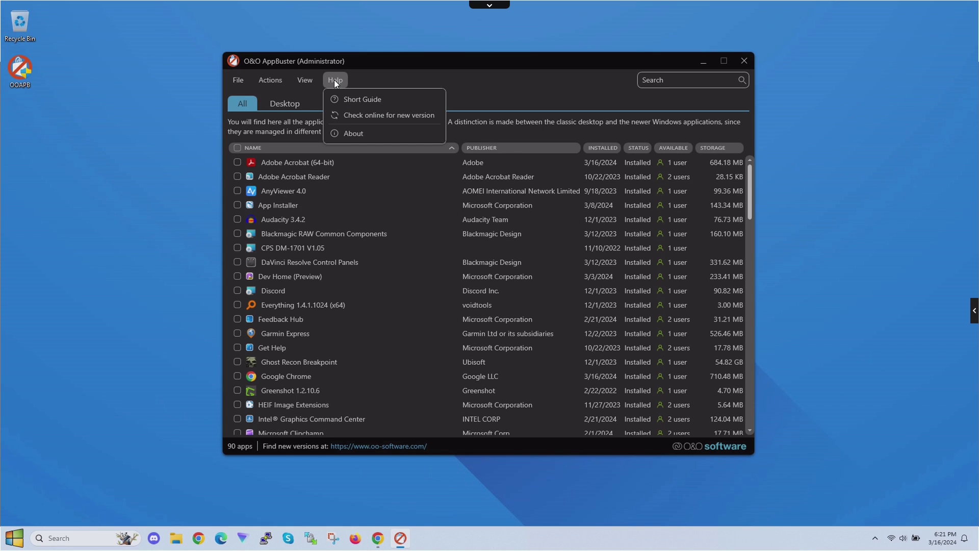
{"action": "left_click", "coordinate": [518, 84]}
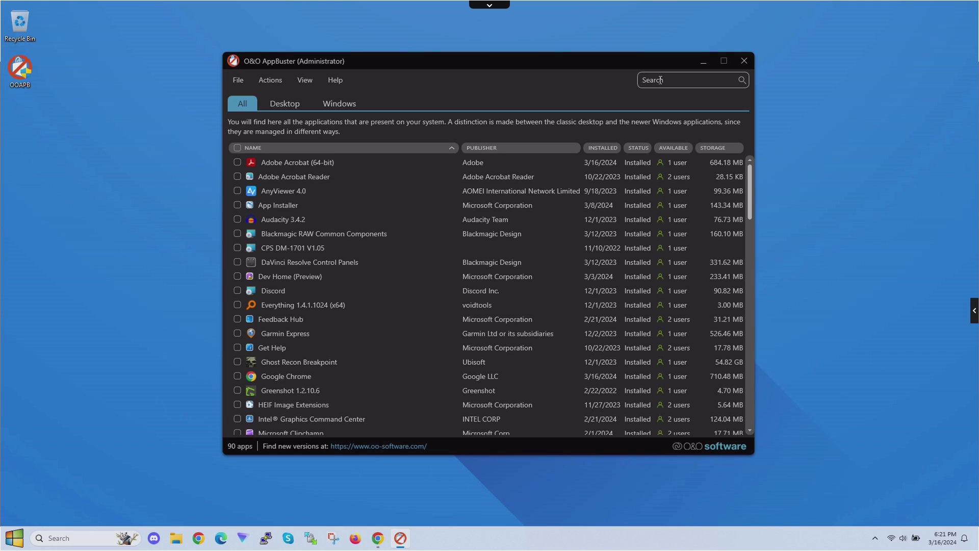
{"action": "left_click", "coordinate": [686, 78]}
- Filter to the Desktop tab and browse its 45 apps, Adobe Acrobat through Zoom
{"action": "left_click", "coordinate": [284, 104]}
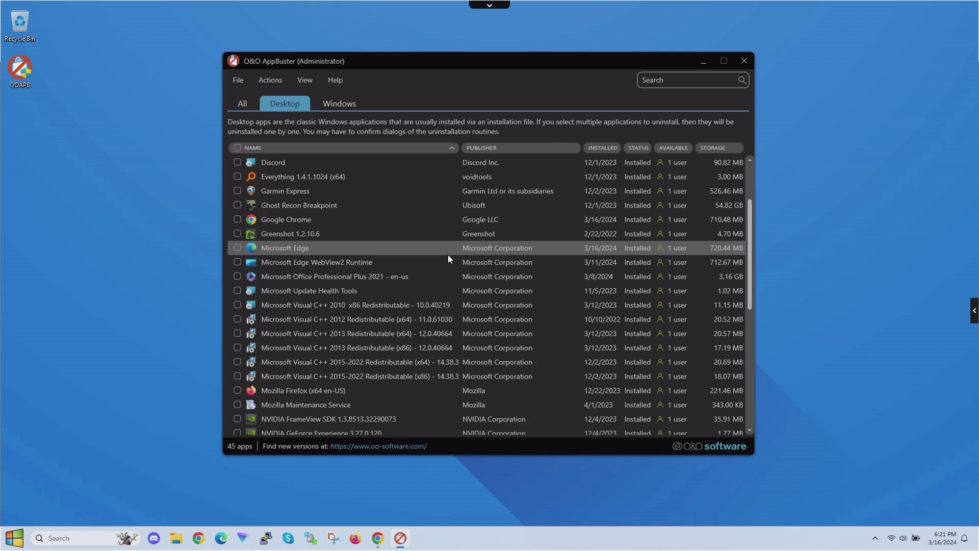
{"action": "scroll", "coordinate": [448, 255], "scroll_direction": "down", "scroll_amount": 4}
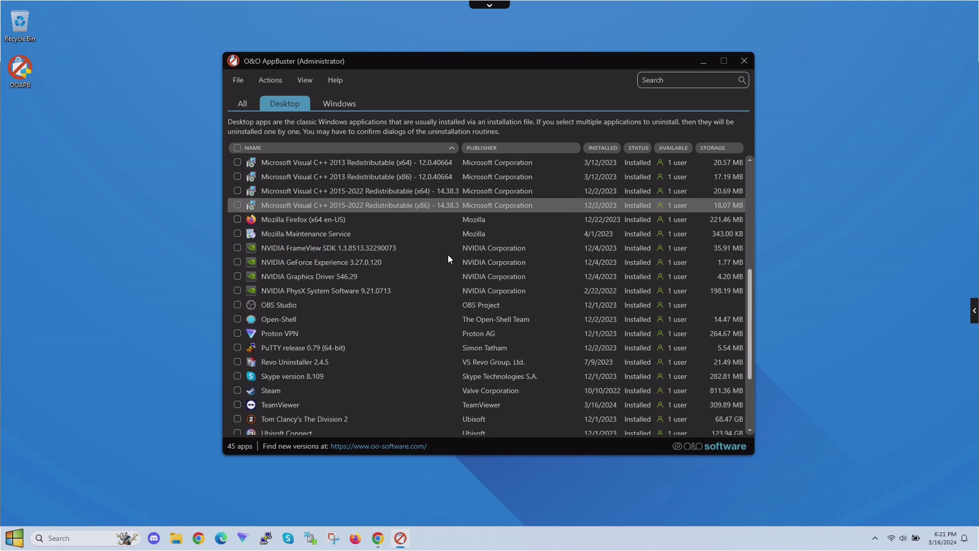
{"action": "scroll", "coordinate": [447, 255], "scroll_direction": "down", "scroll_amount": 3}
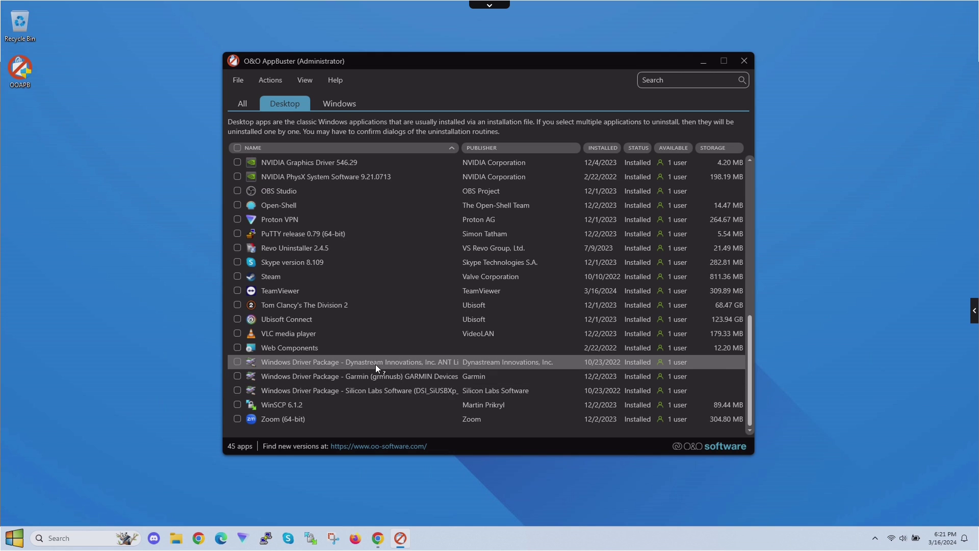
{"action": "scroll", "coordinate": [375, 364], "scroll_direction": "up", "scroll_amount": 6}
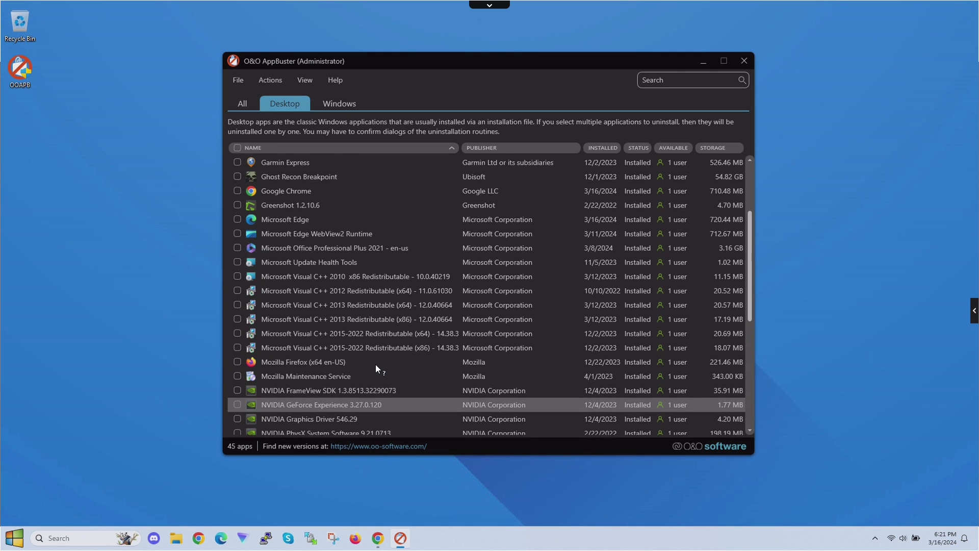
{"action": "scroll", "coordinate": [376, 364], "scroll_direction": "up", "scroll_amount": 3}
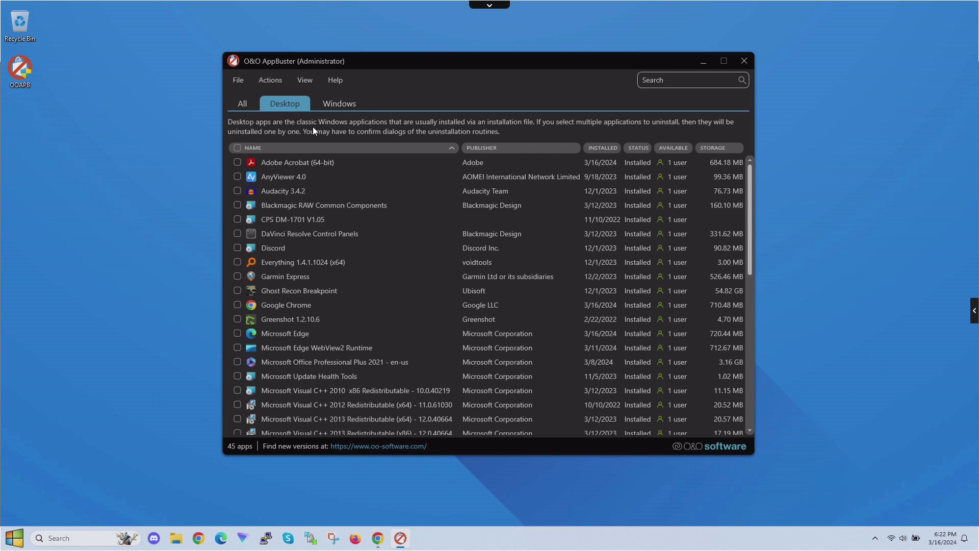
- Filter to the Windows tab and scroll down to the Xbox entries at the end
{"action": "left_click", "coordinate": [335, 105]}
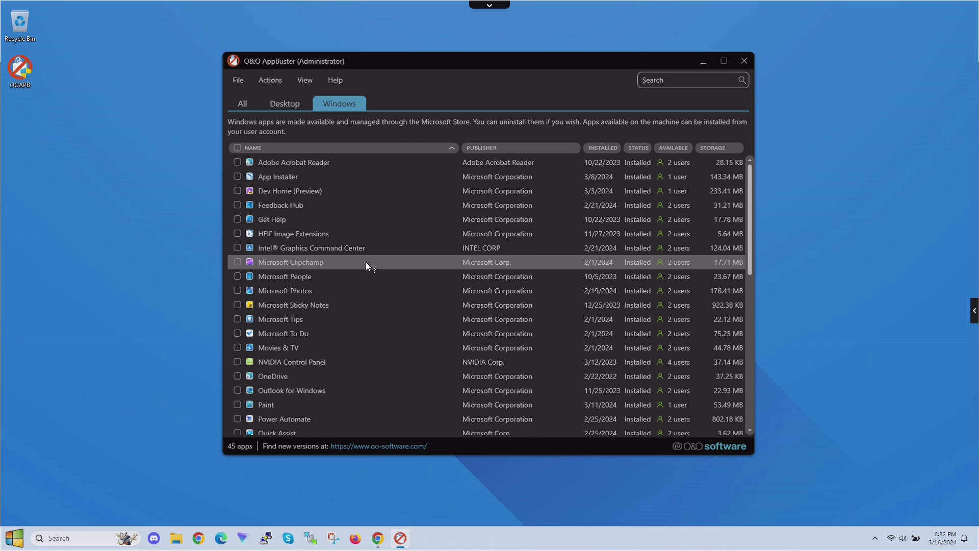
{"action": "scroll", "coordinate": [366, 261], "scroll_direction": "down", "scroll_amount": 5}
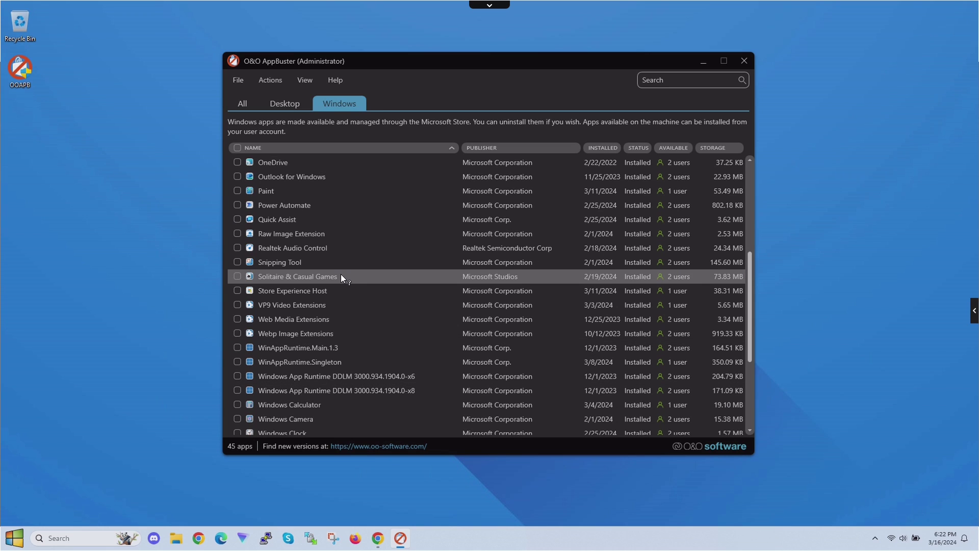
{"action": "scroll", "coordinate": [341, 277], "scroll_direction": "down", "scroll_amount": 3}
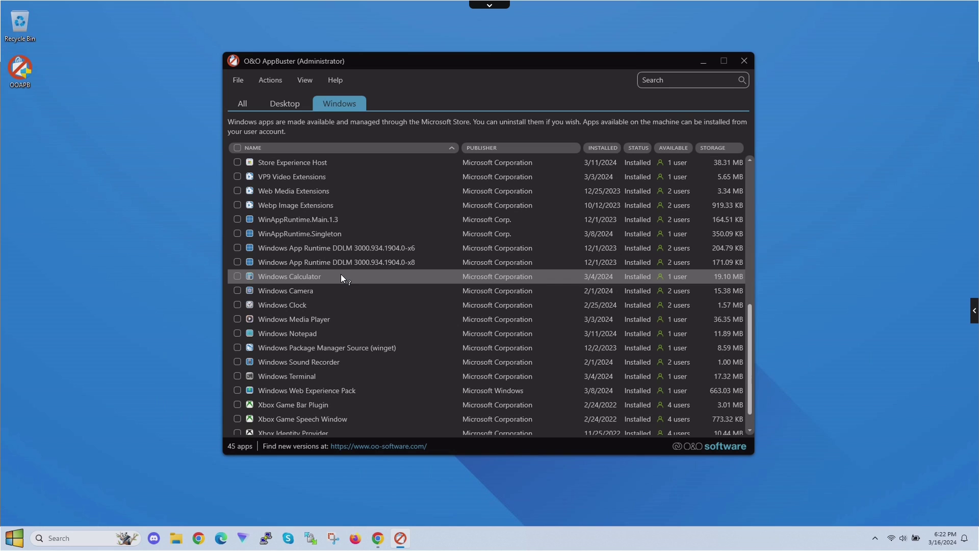
{"action": "scroll", "coordinate": [342, 277], "scroll_direction": "down", "scroll_amount": 1}
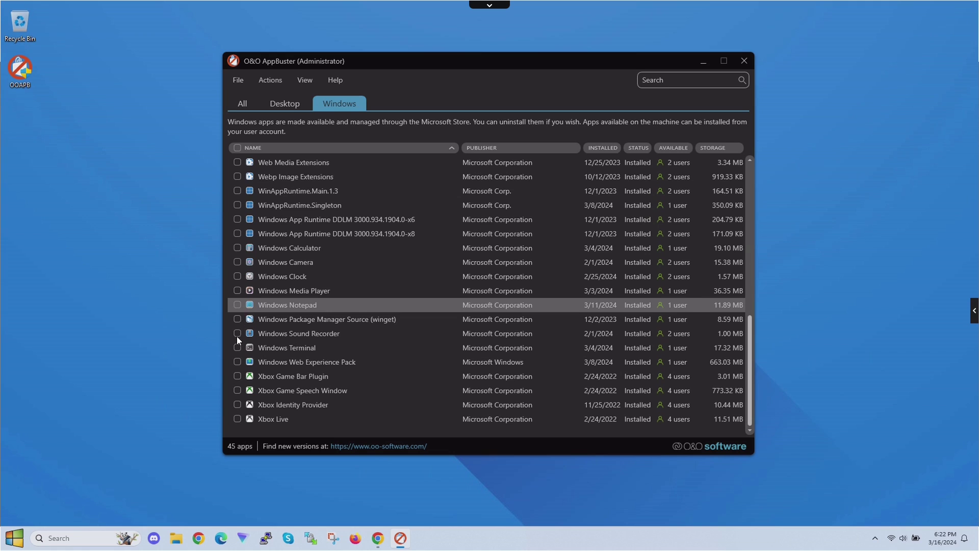
- Remove Xbox Game Bar Plugin for All Users, declining the restore point
{"action": "left_click", "coordinate": [237, 376]}
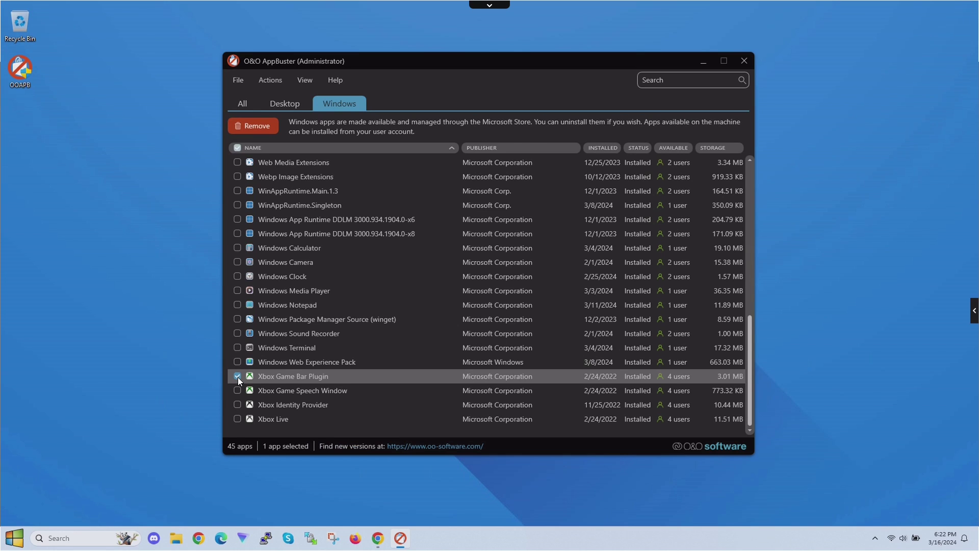
{"action": "left_click", "coordinate": [253, 125]}
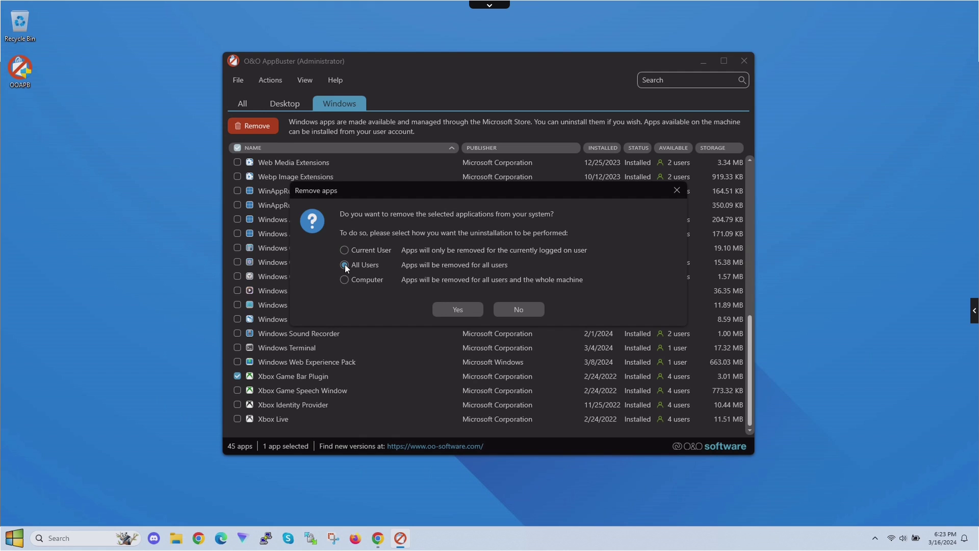
{"action": "left_click", "coordinate": [456, 309]}
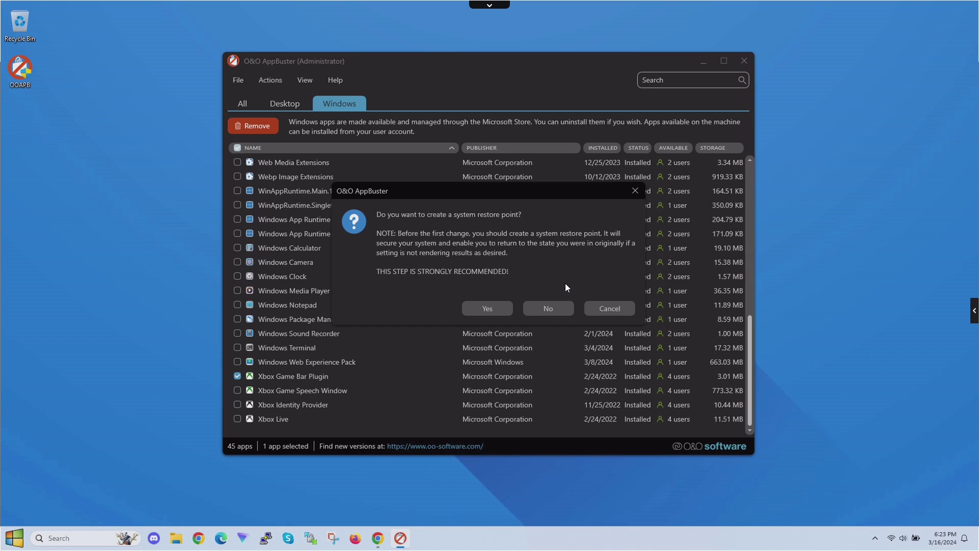
{"action": "left_click", "coordinate": [549, 308]}
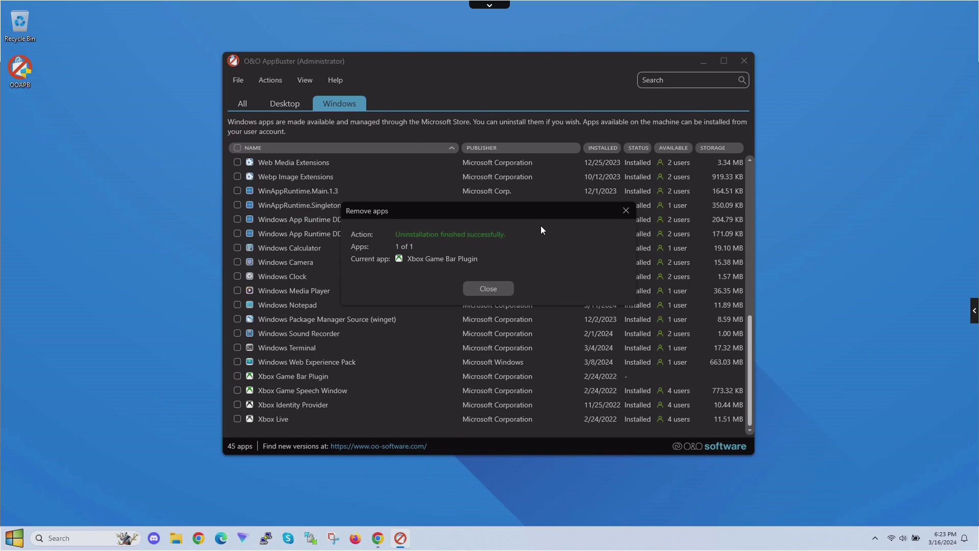
- Close the removal report and return to the All tab, now showing 89 apps
{"action": "left_click", "coordinate": [490, 289]}
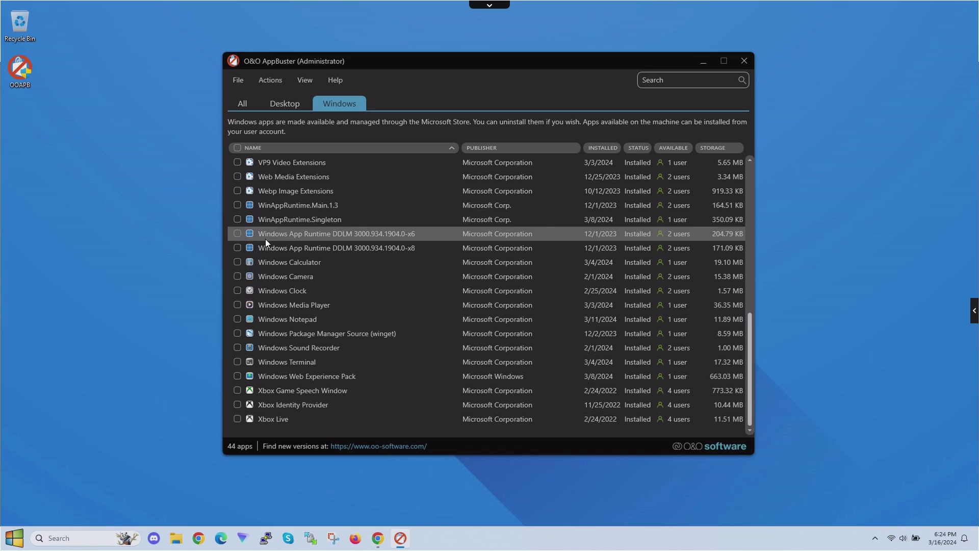
{"action": "left_click", "coordinate": [247, 104]}
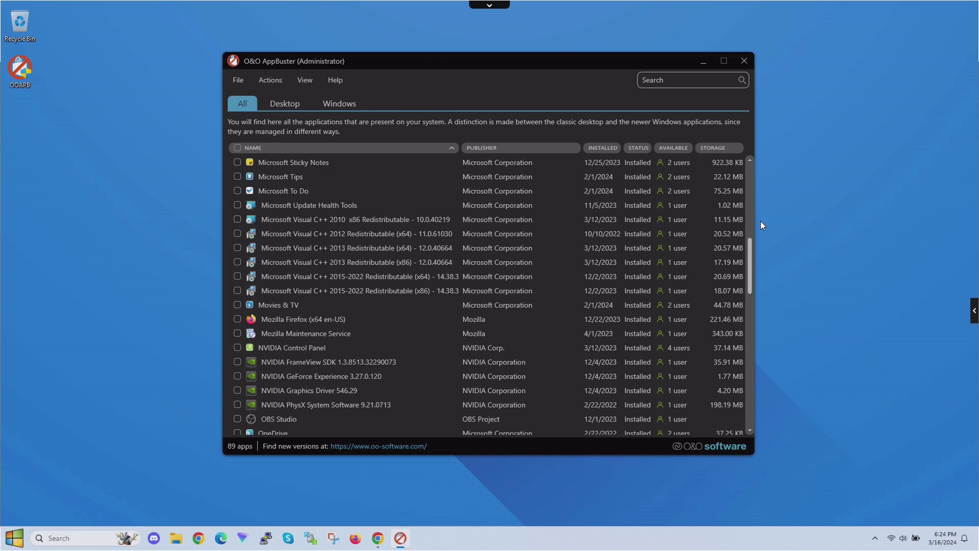